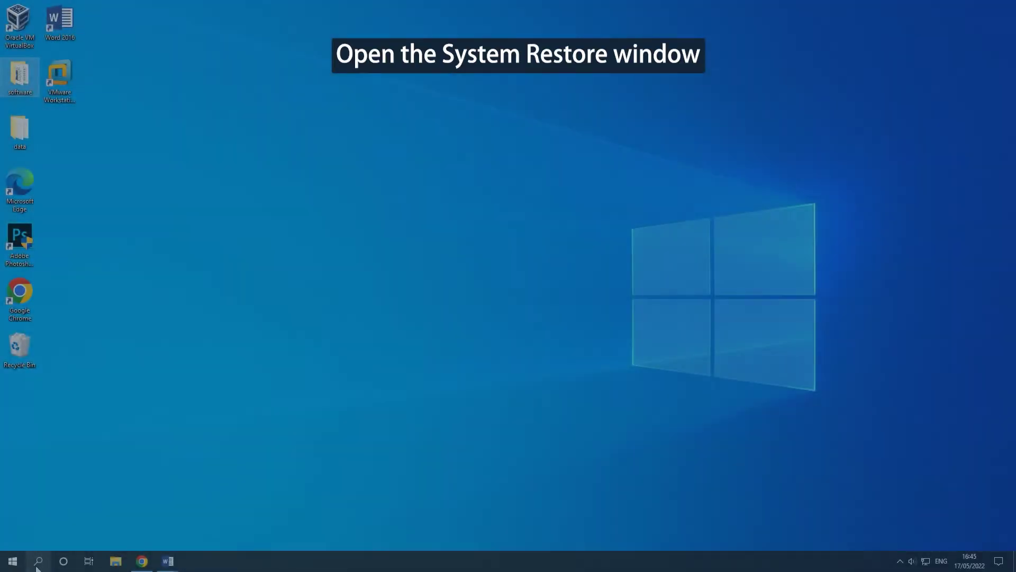
Search for "system restore" and reach the System Protection tab.
left_click(38, 561)
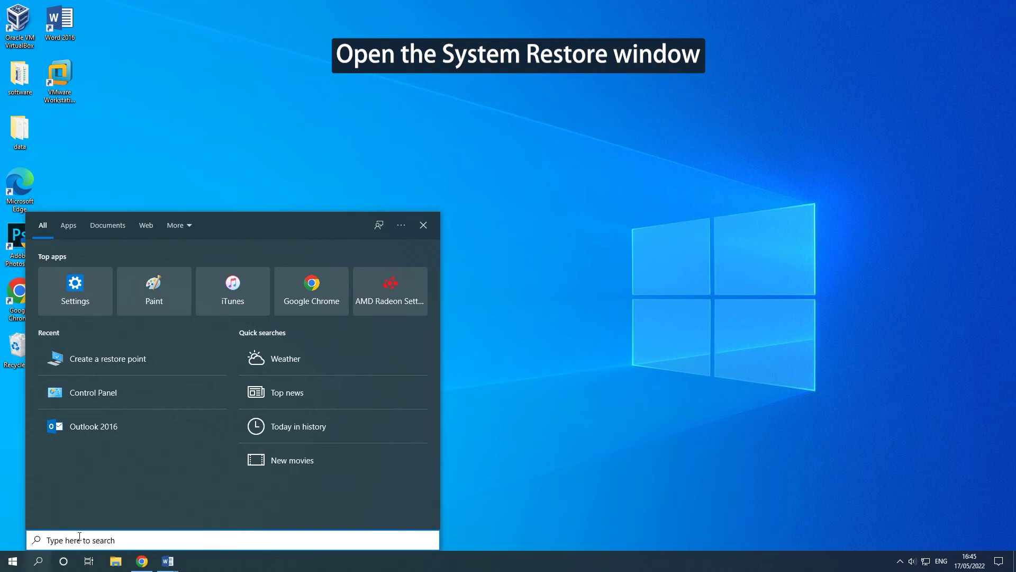
type("system re")
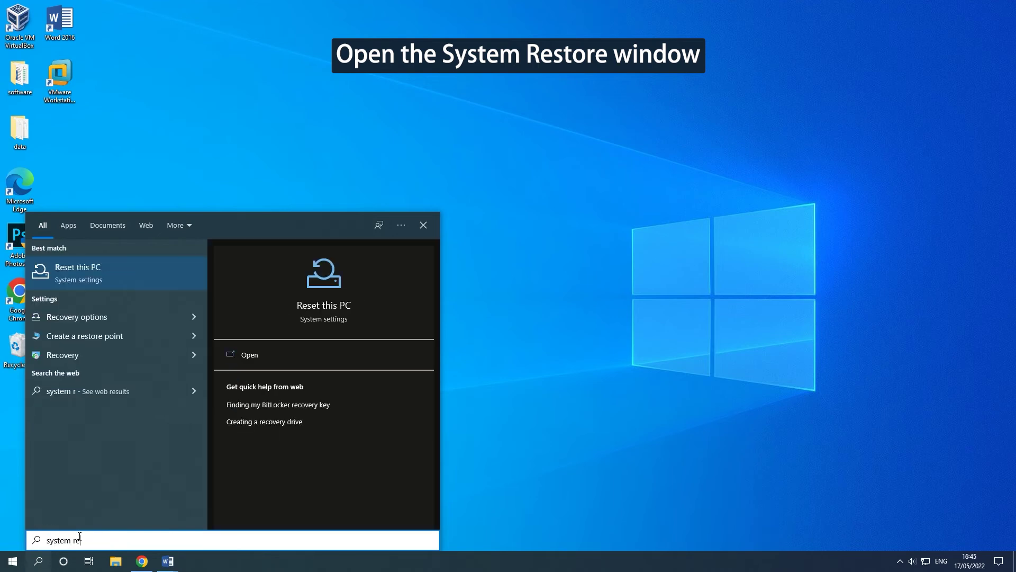
type("store")
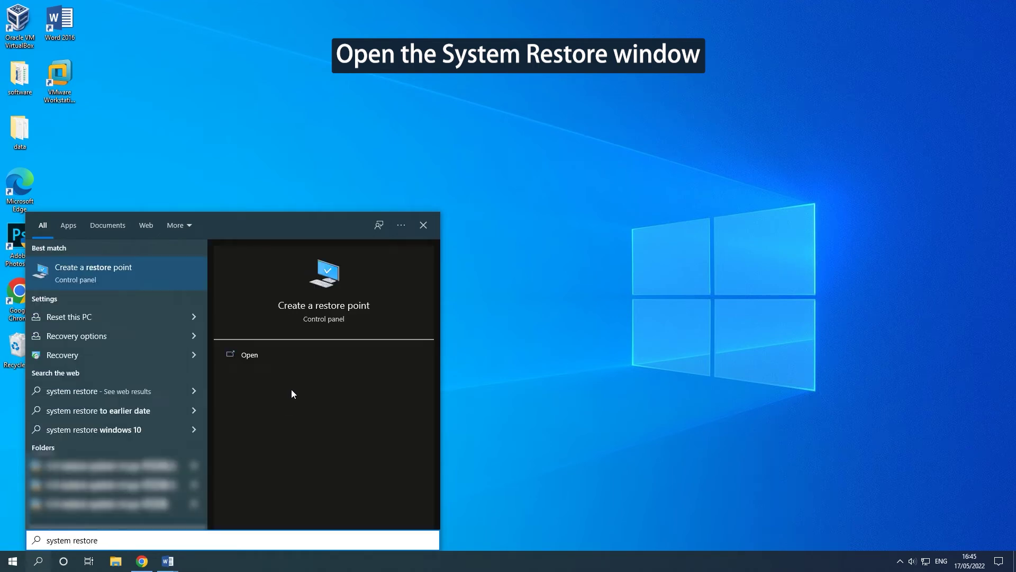
Launch the System Restore wizard and confirm the 12/05/2022 13:14:40 restore point.
left_click(331, 354)
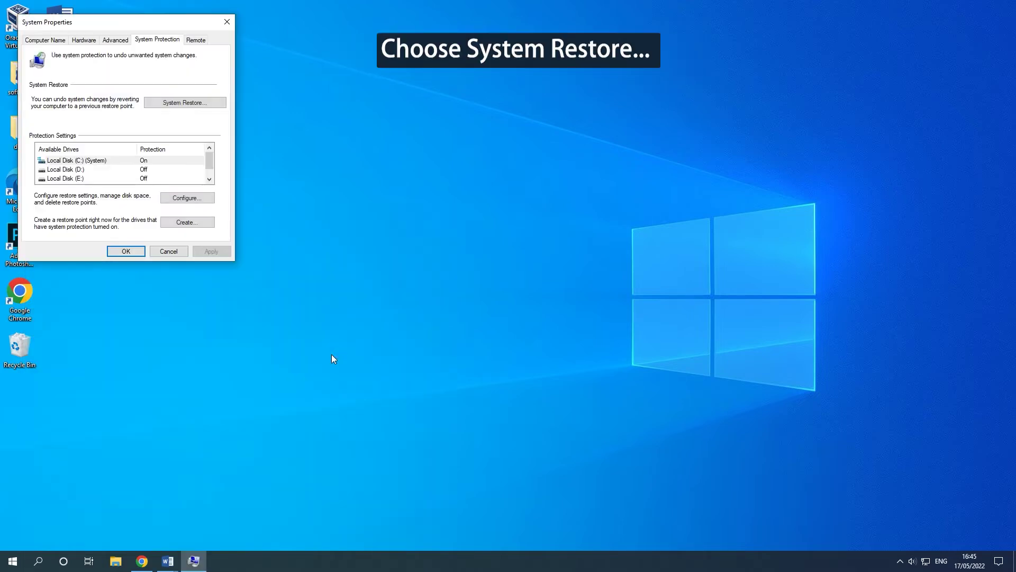
left_click_drag(125, 22, 517, 101)
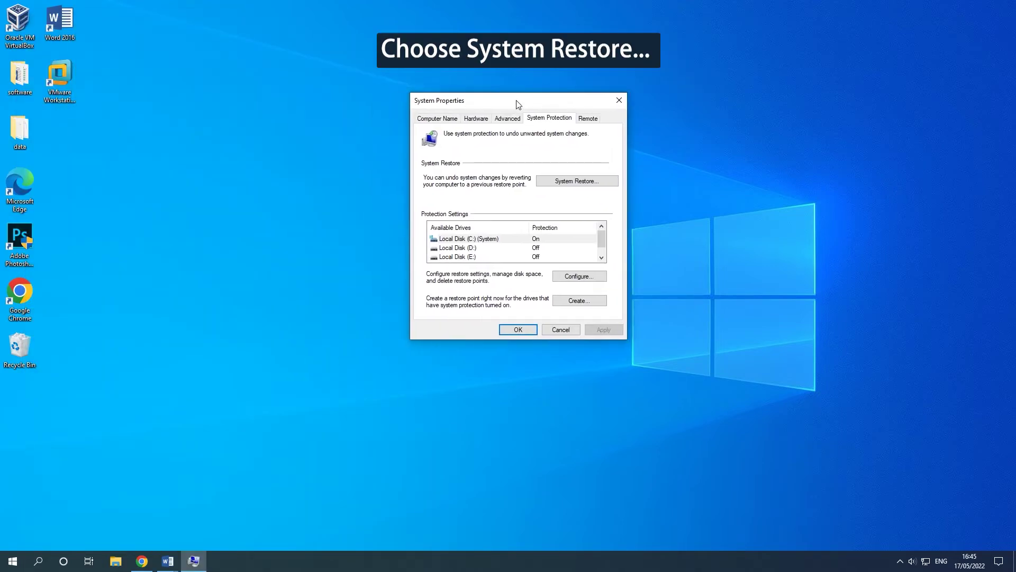
left_click(612, 183)
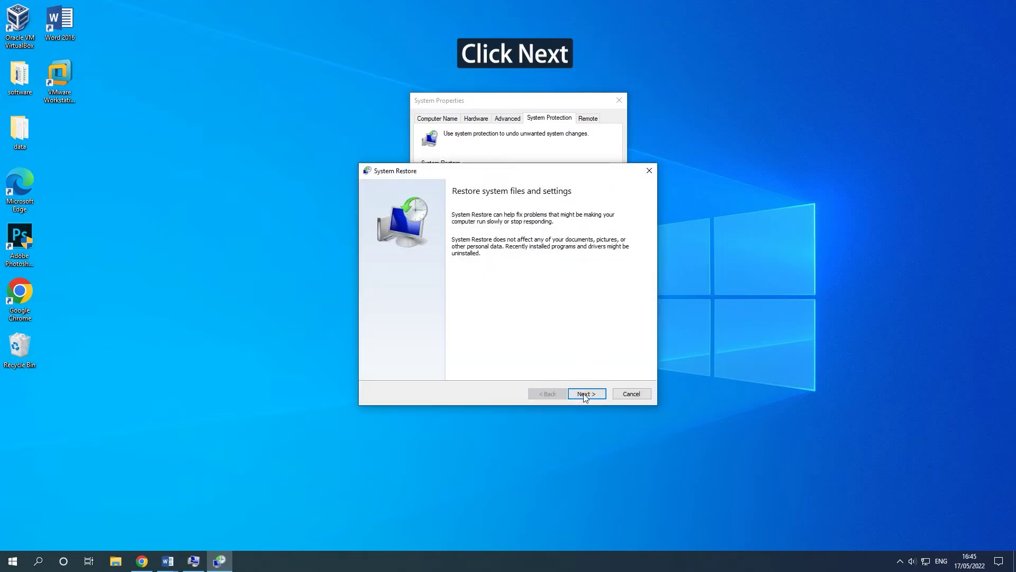
left_click(596, 395)
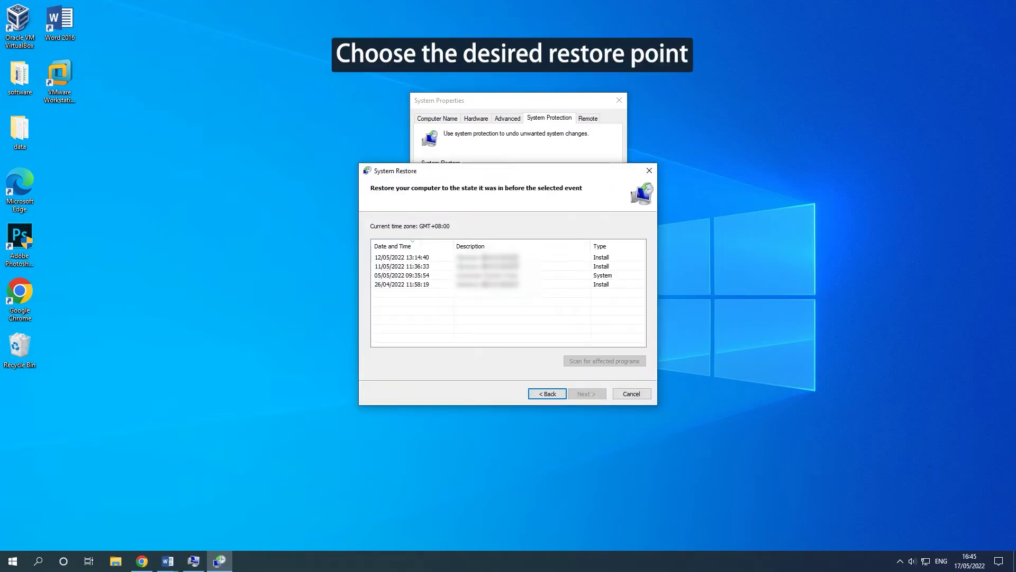
left_click(538, 258)
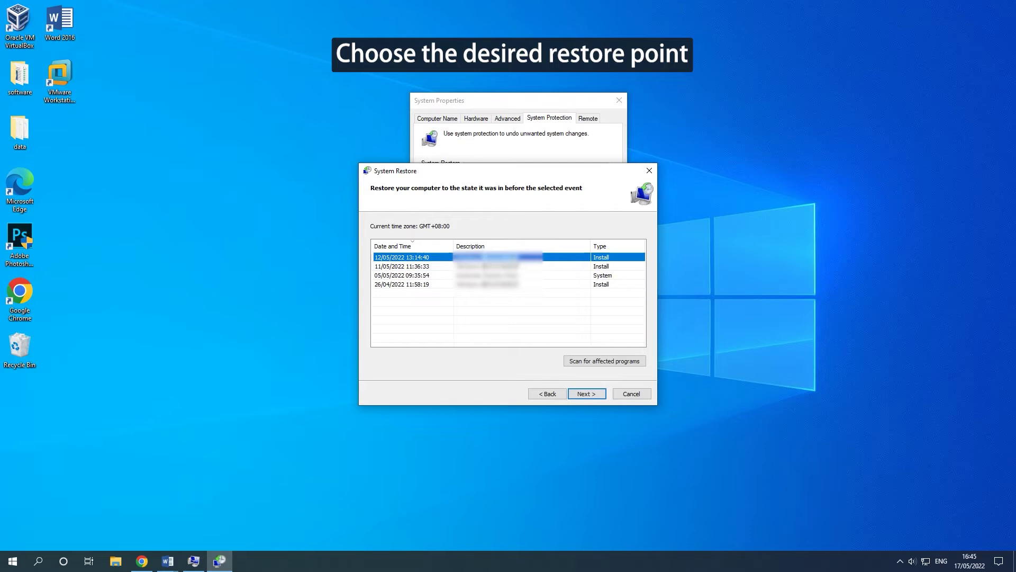
left_click(593, 399)
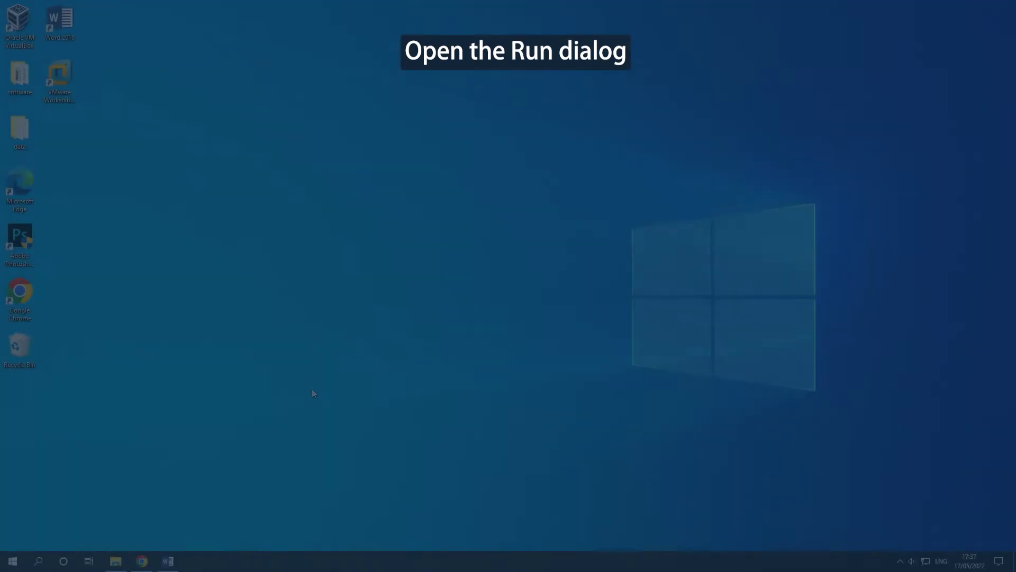
Run services.msc from the Run dialog to open the Services console.
key("super+r")
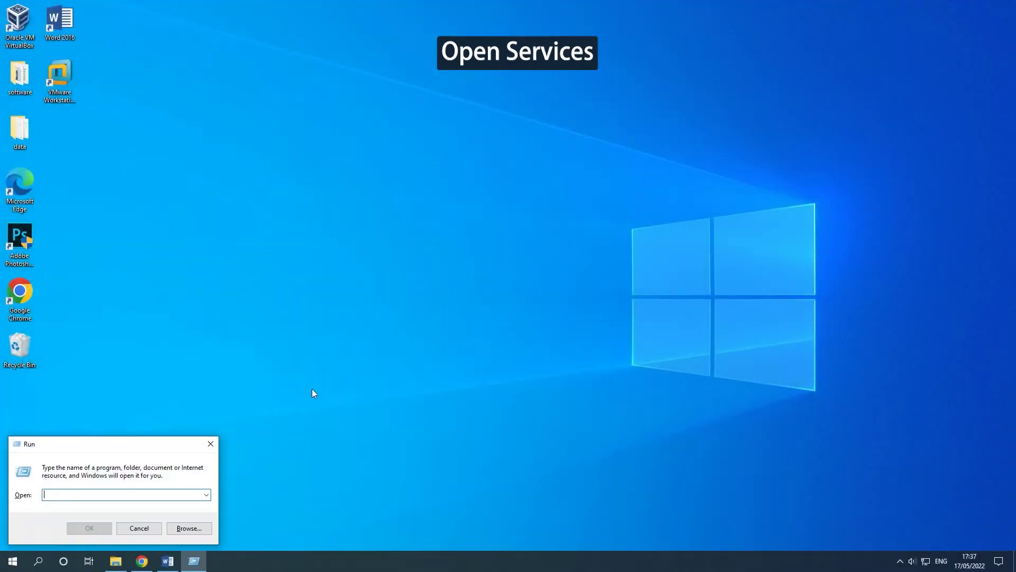
type("ser")
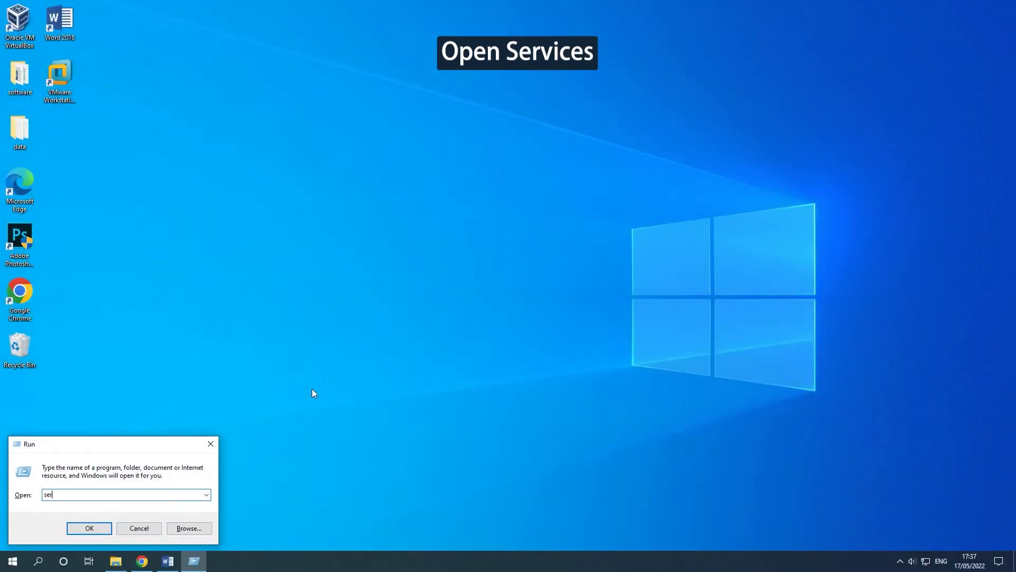
type("vices.")
type("msc")
key("Return")
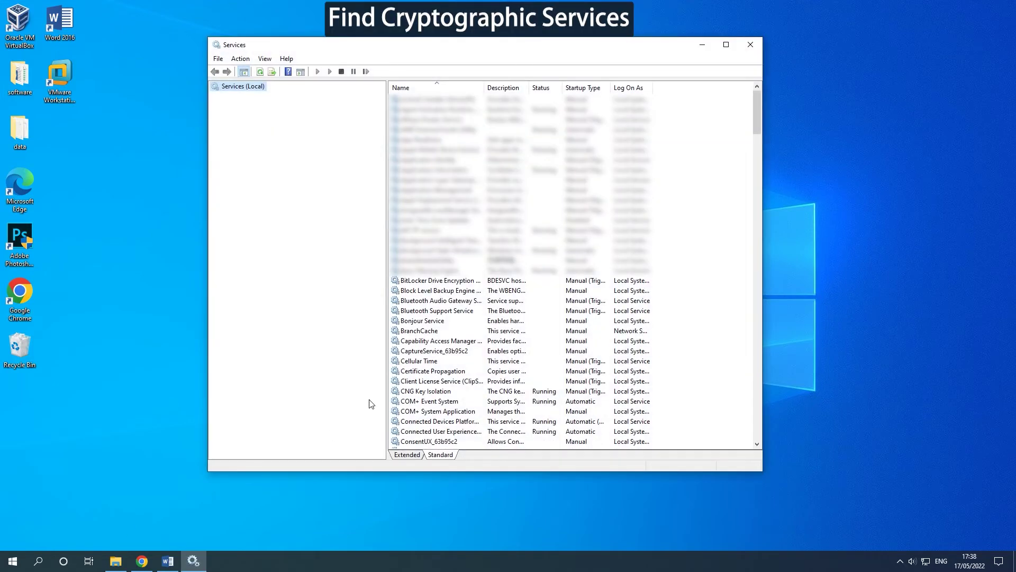
scroll(456, 302, "down", 2)
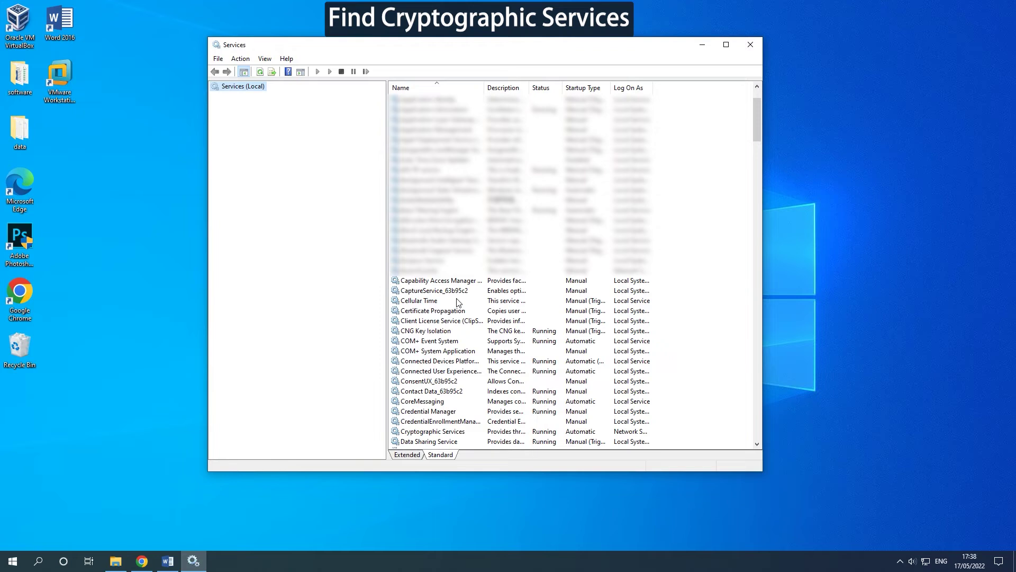
scroll(456, 303, "down", 1)
scroll(457, 303, "down", 1)
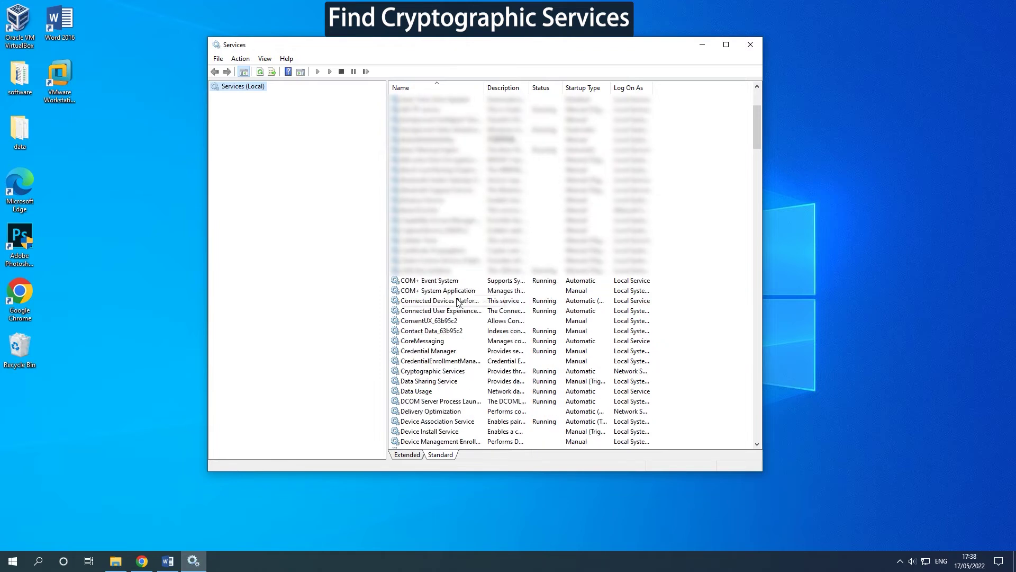
Open the Properties dialog of the Cryptographic Services service.
left_click(451, 370)
right_click(452, 370)
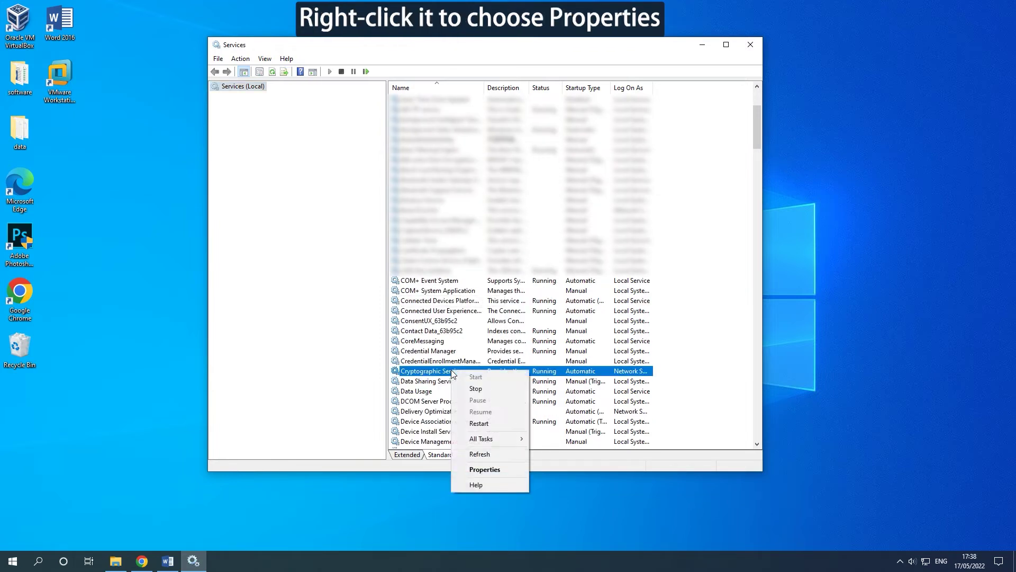
left_click(495, 469)
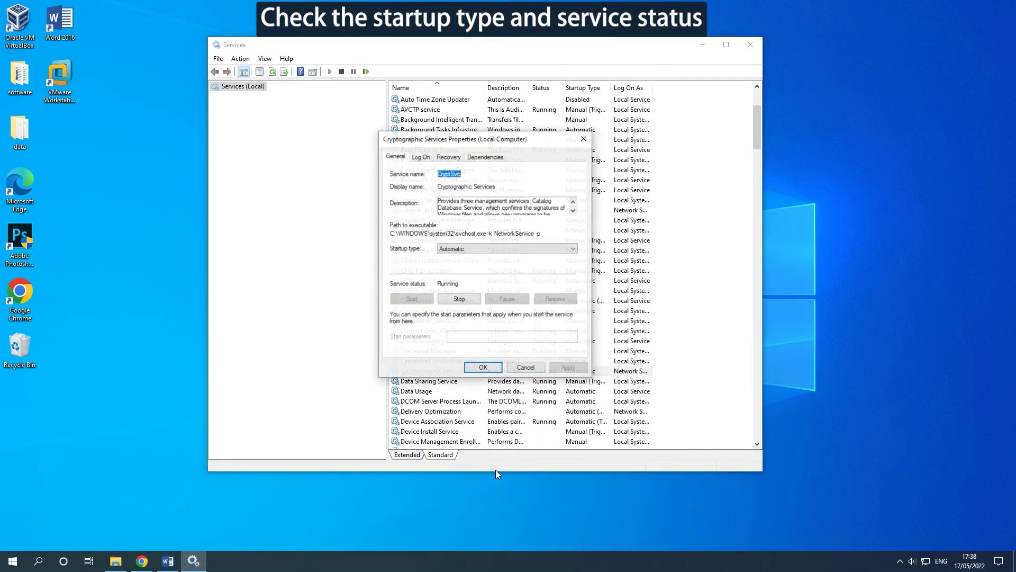
Keep Cryptographic Services at Automatic startup and Running, then accept with OK.
left_click(531, 256)
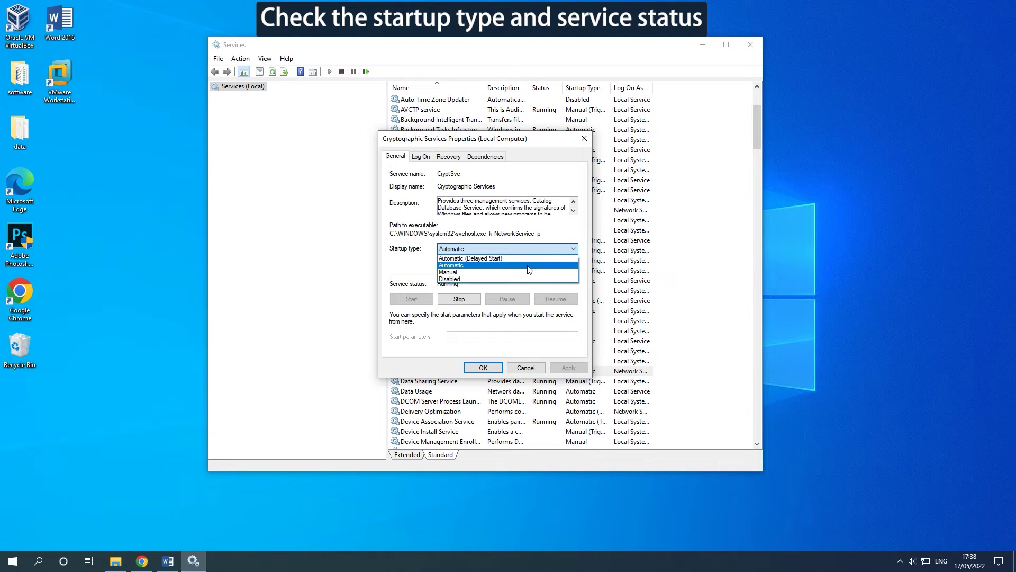
left_click(477, 359)
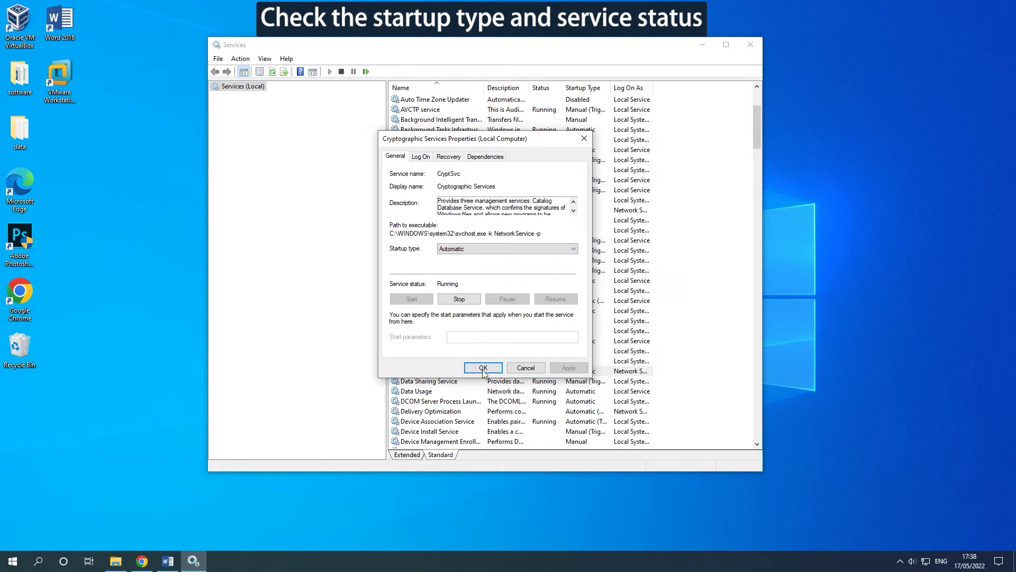
left_click(483, 370)
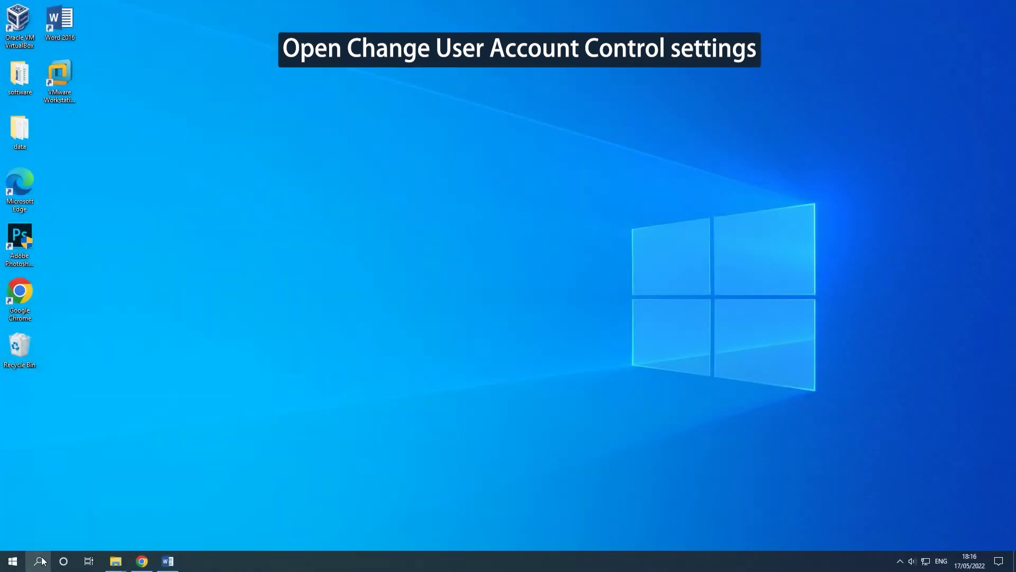
Search "uac" and open Change User Account Control settings.
left_click(37, 561)
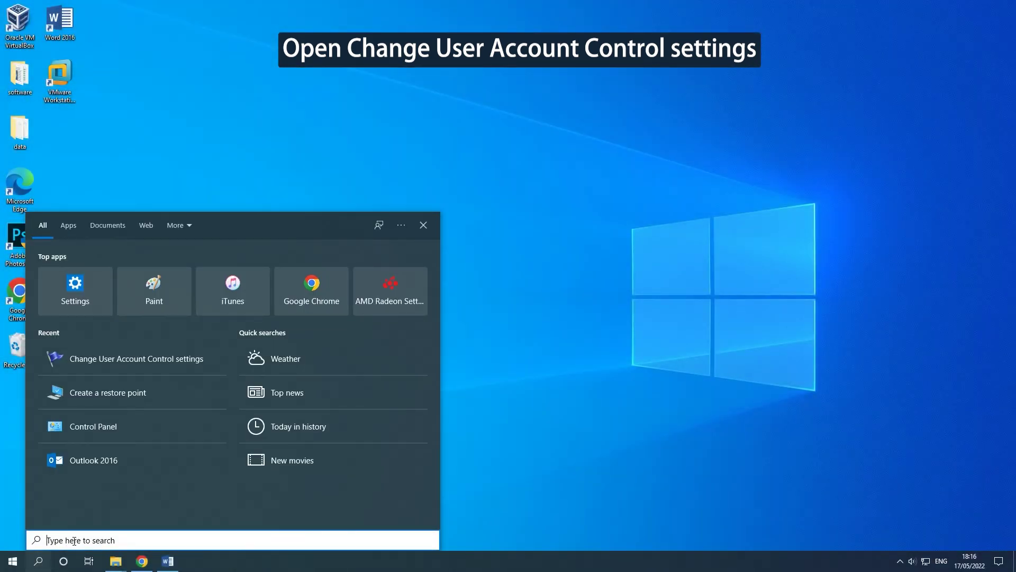
type("uac")
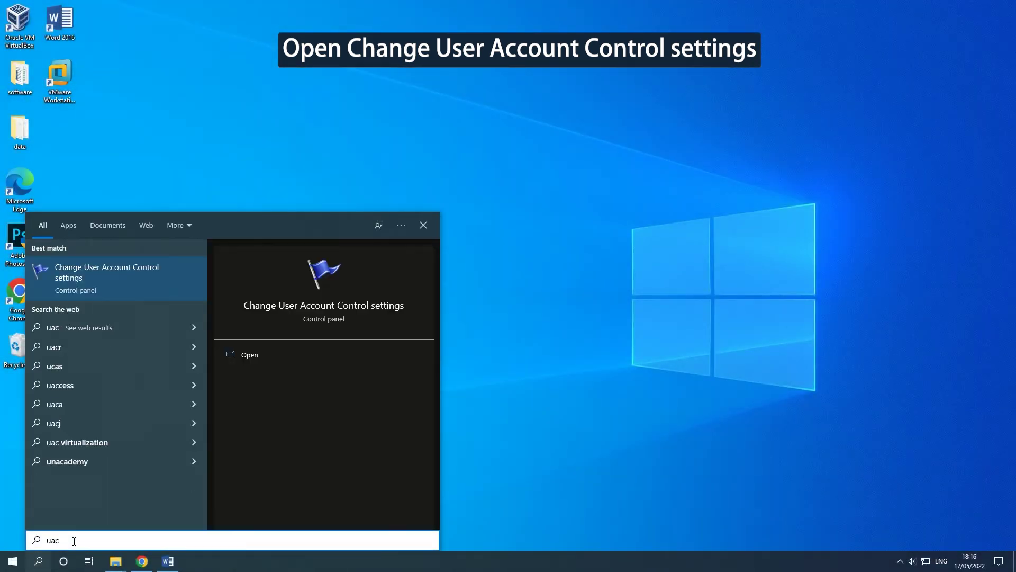
left_click(312, 357)
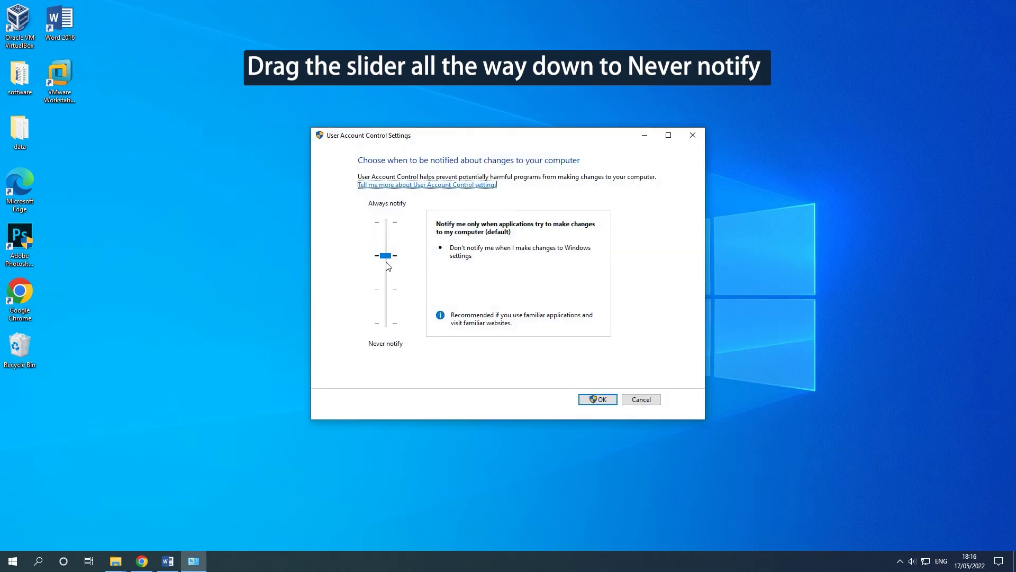
Lower the UAC slider to Never notify and confirm with OK.
left_click_drag(386, 257, 393, 322)
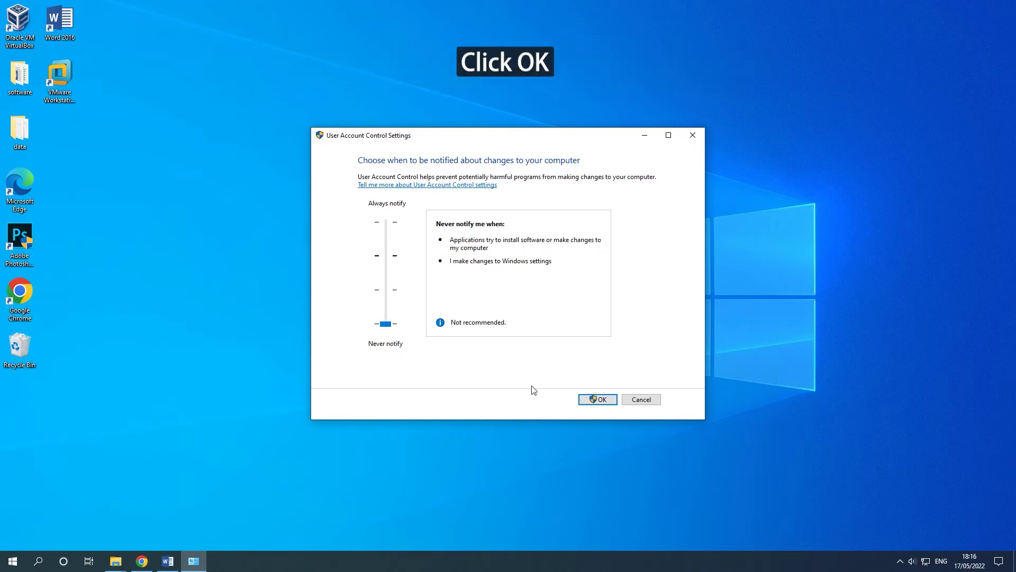
left_click(597, 403)
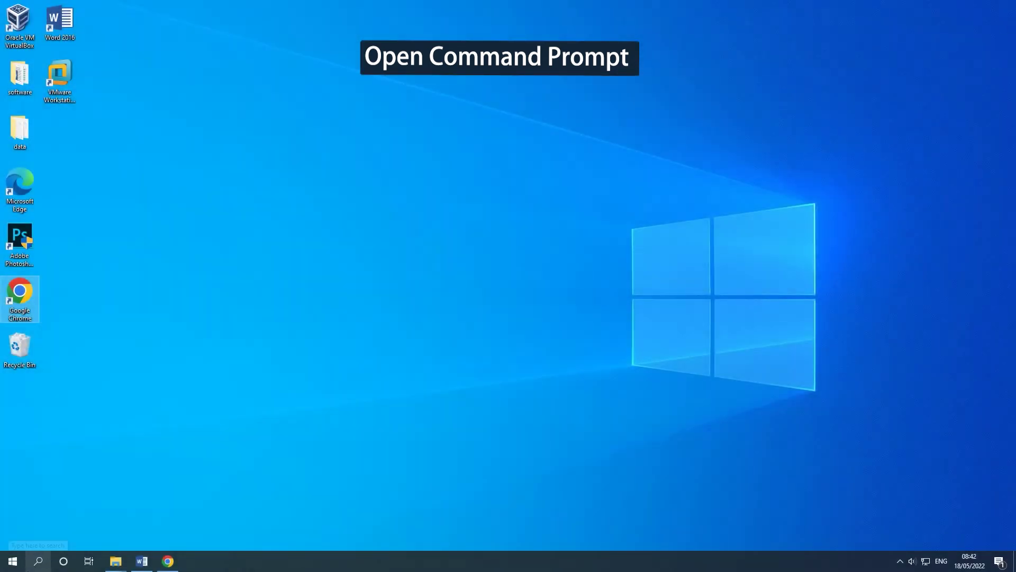
Search "cmd" and run Command Prompt as administrator.
left_click(37, 561)
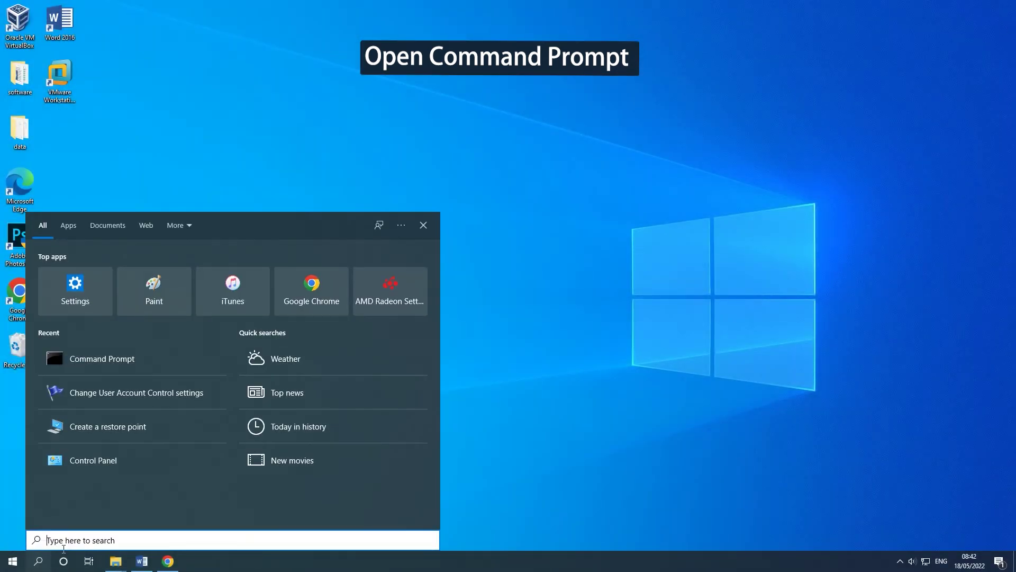
type("s")
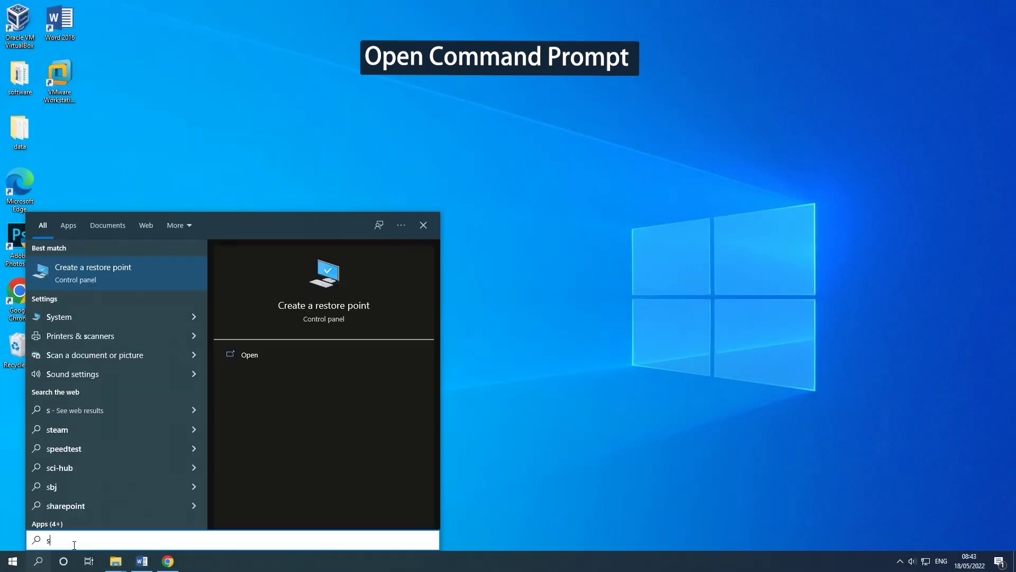
key("BackSpace")
type("cmd")
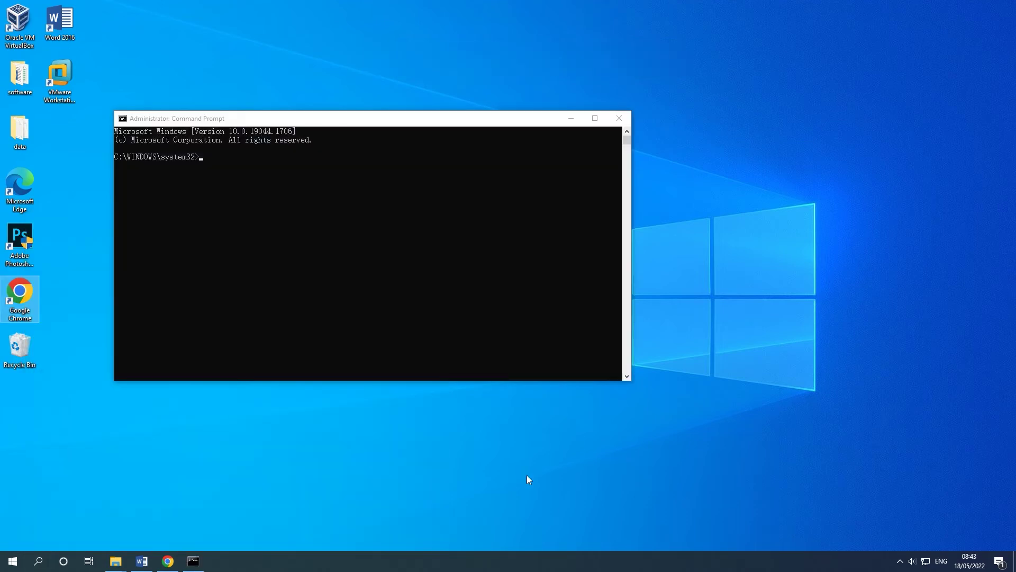
Run sfc /scannow in the elevated Command Prompt to start the system file check.
left_click_drag(426, 127, 611, 127)
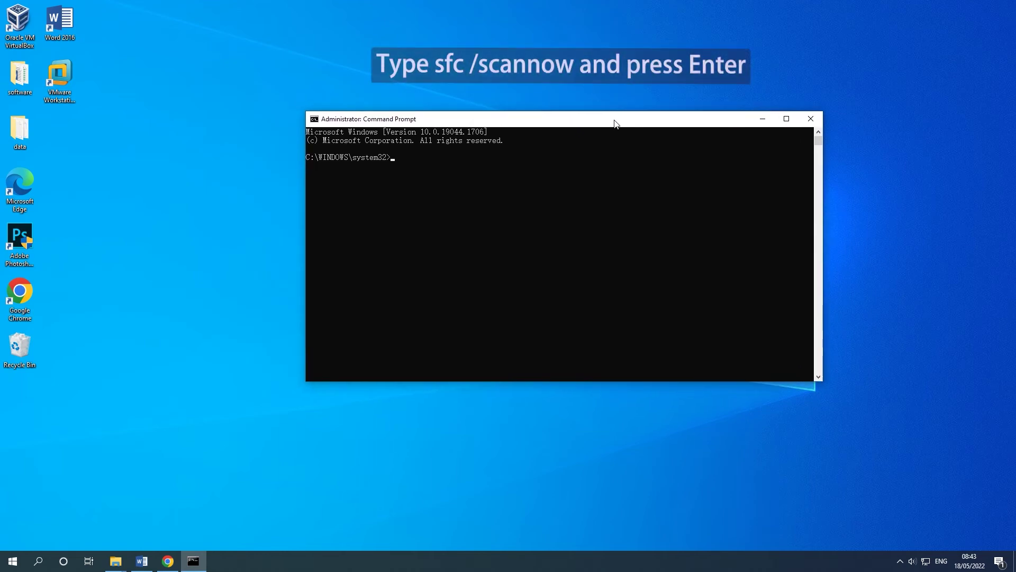
type("sfc ")
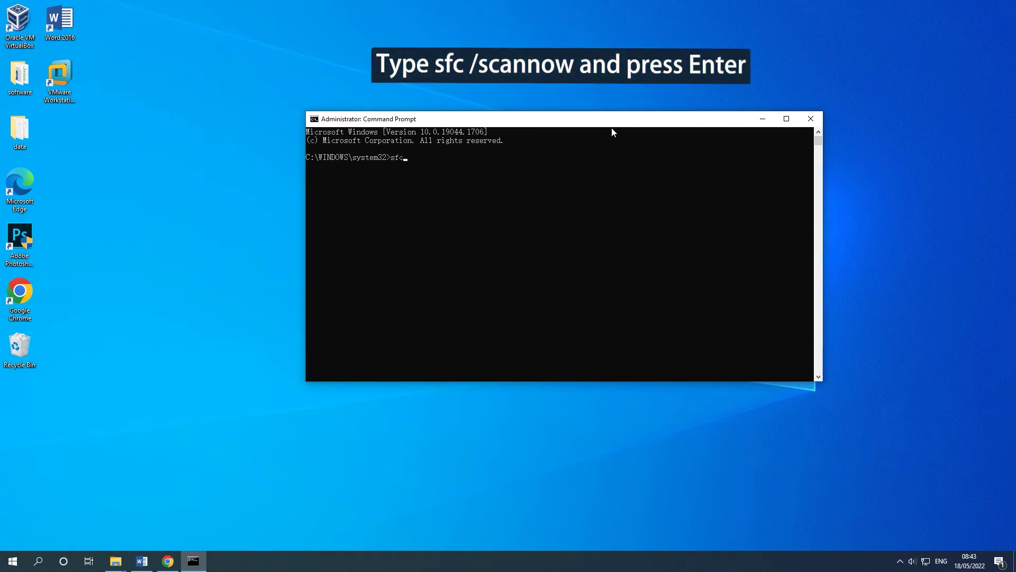
type("/scann")
type("ow")
key("Return")
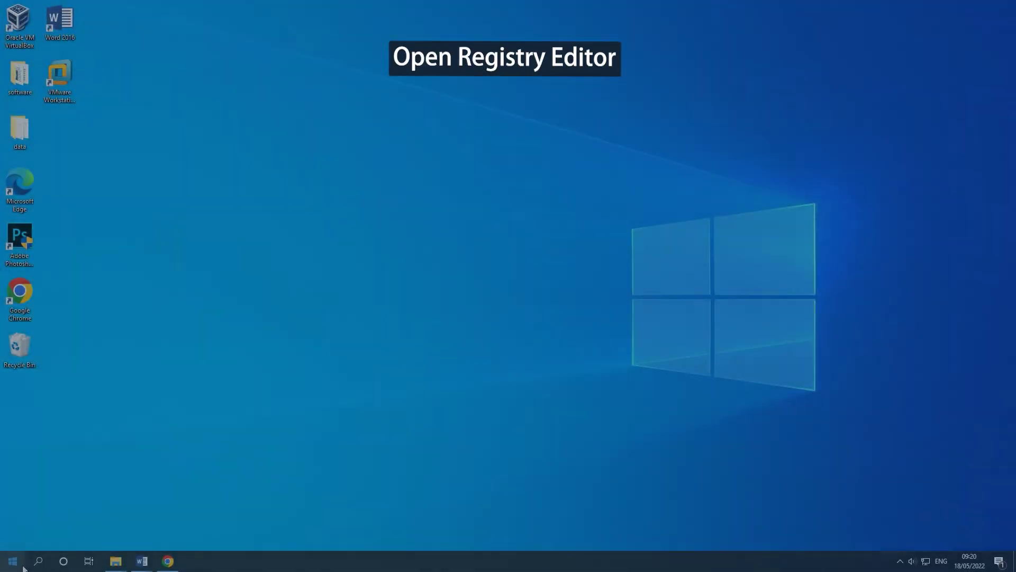
Search "registry editor" and launch it to reach the ScriptedDiagnostics policies key.
left_click(37, 561)
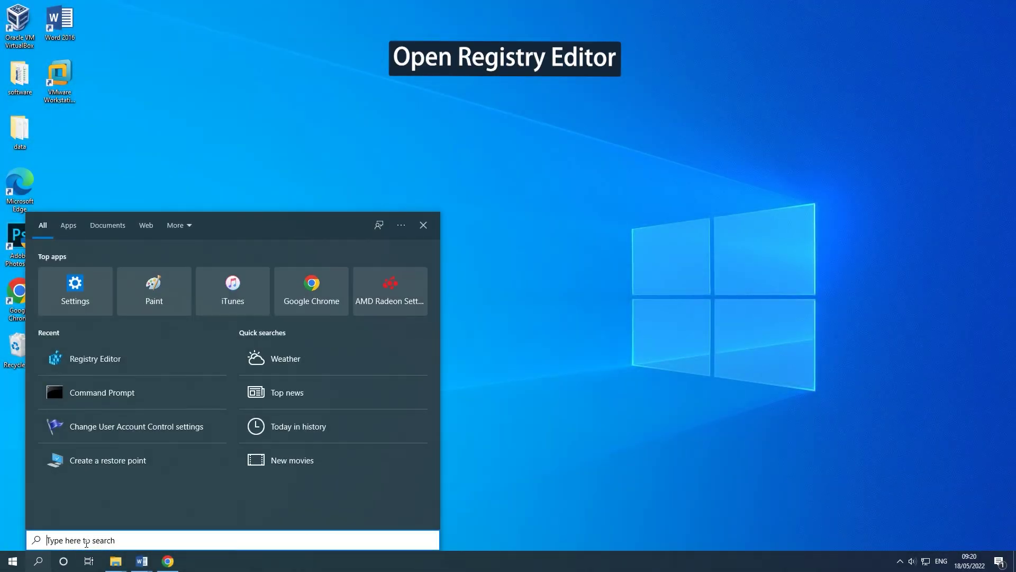
type("re")
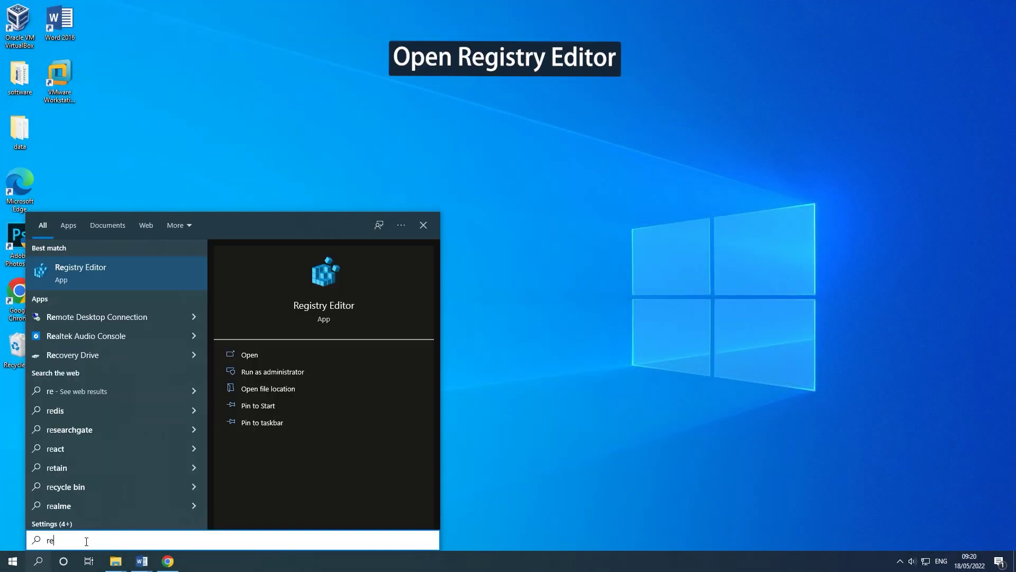
type("gistry ")
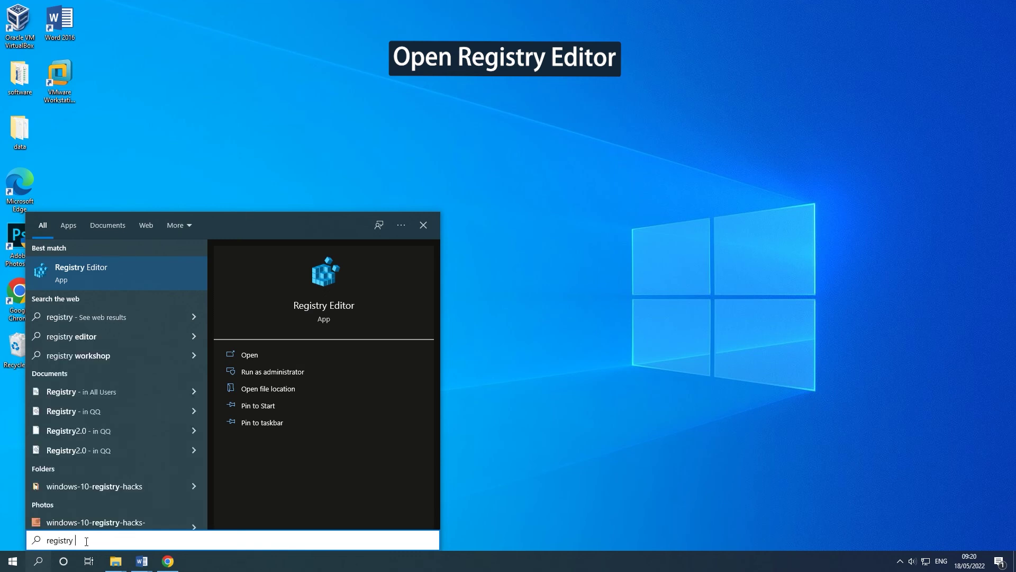
type("editor")
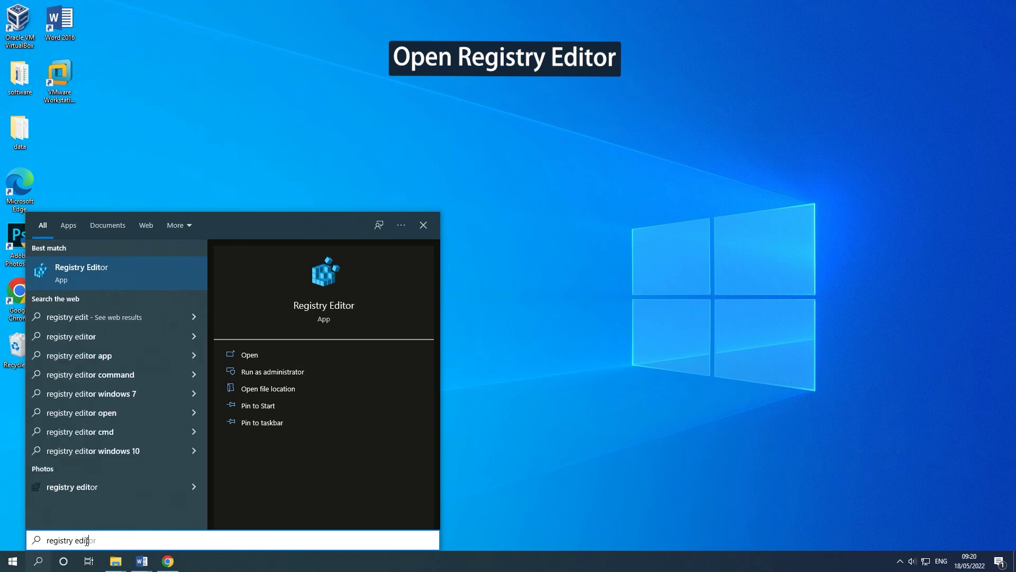
left_click(268, 359)
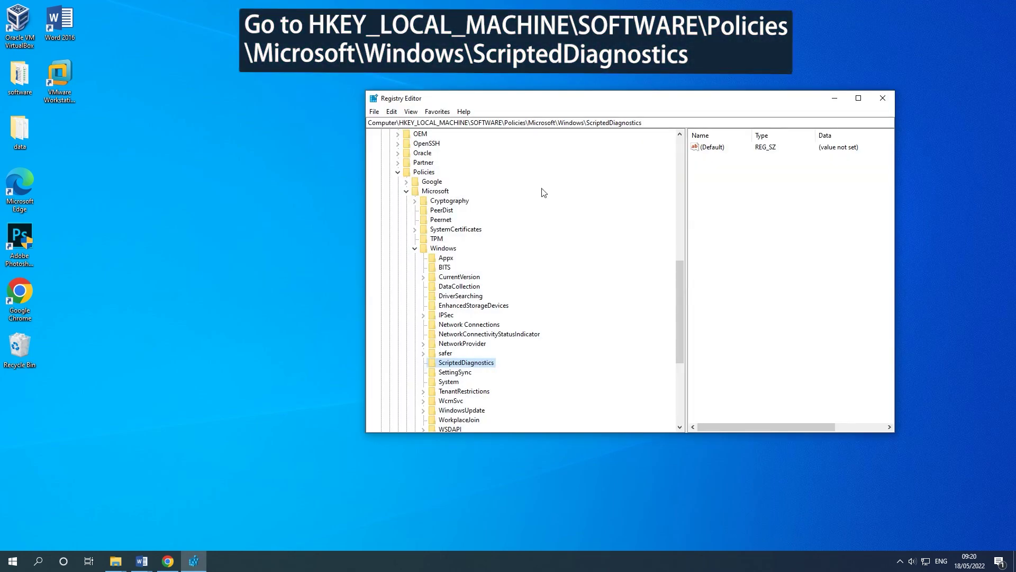
Remove the ScriptedDiagnostics key under Policies\Microsoft\Windows and confirm the deletion.
left_click_drag(640, 106, 525, 98)
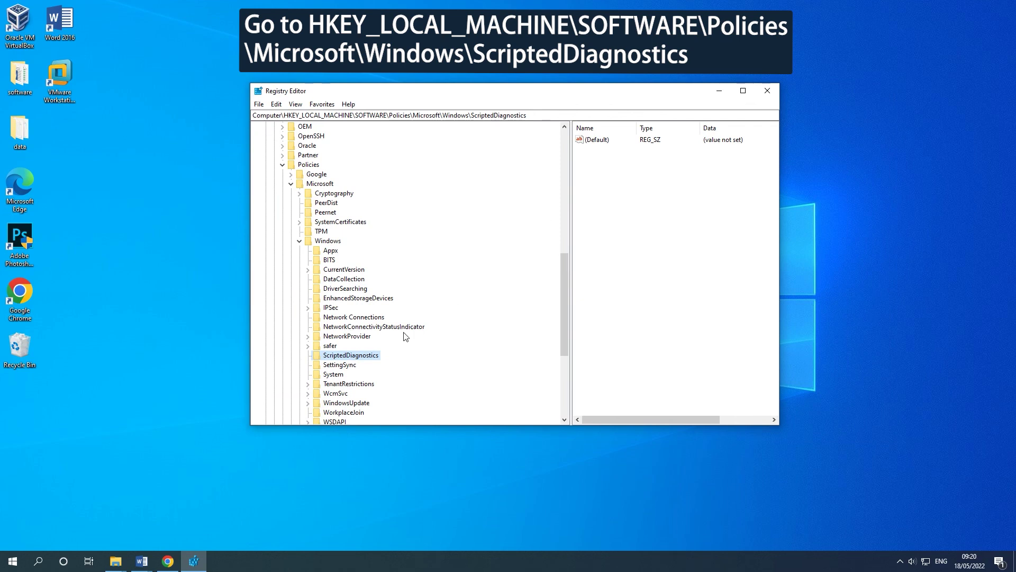
left_click(371, 356)
right_click(371, 357)
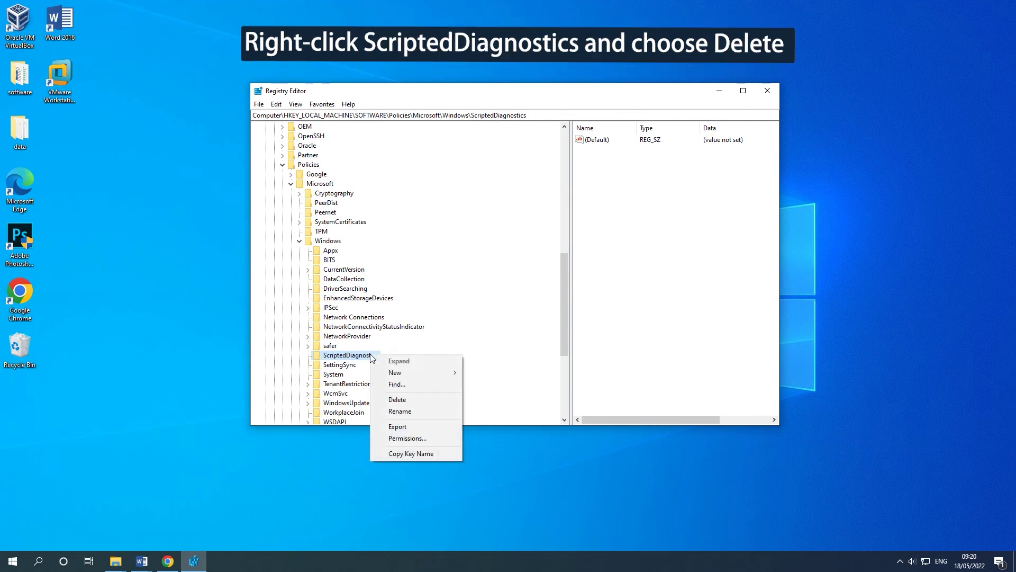
left_click(397, 399)
left_click(563, 278)
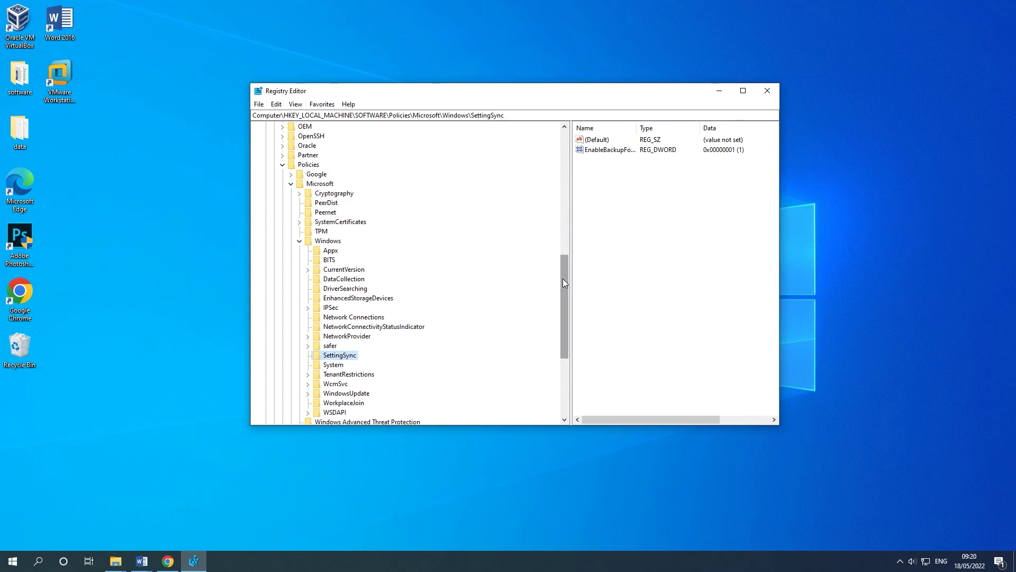